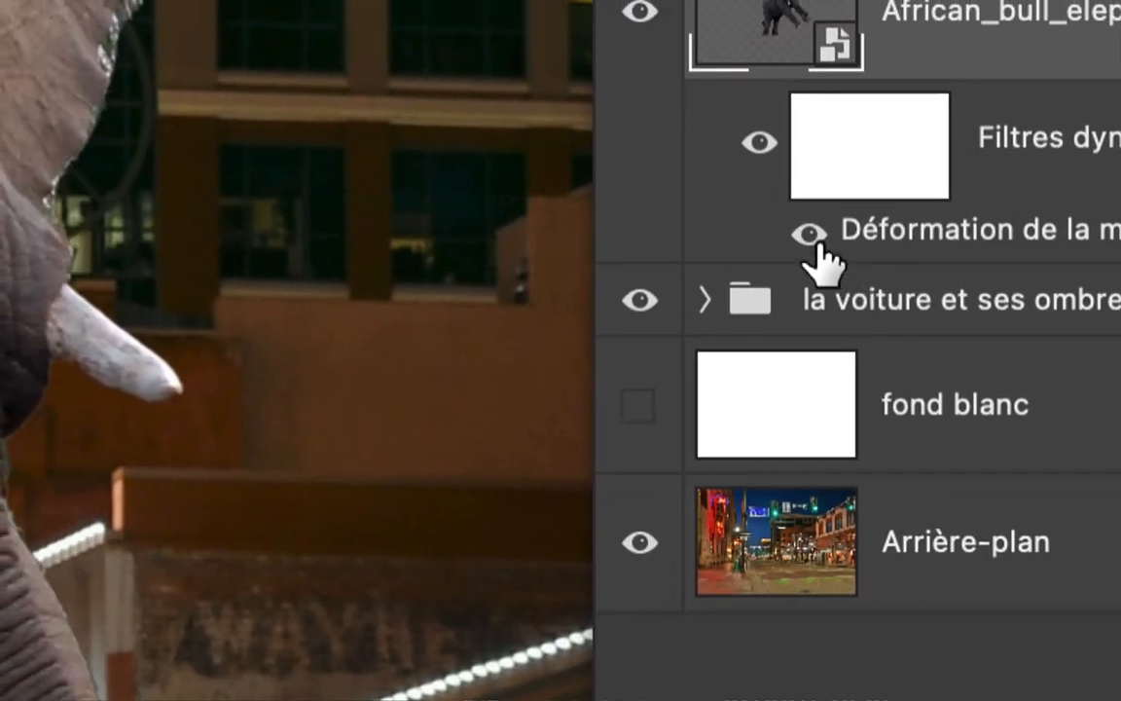
Compare the elephant with and without the Déformation de la marionnette smart filter by toggling the filter's visibility
left_click(736, 393)
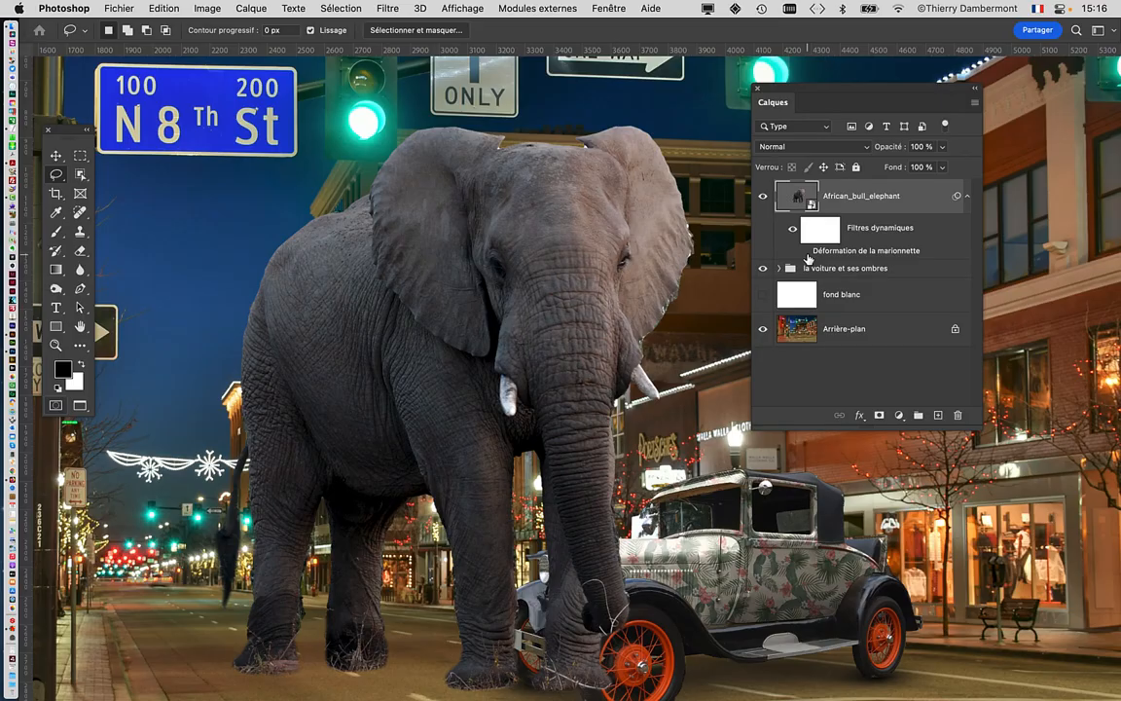
left_click(807, 233)
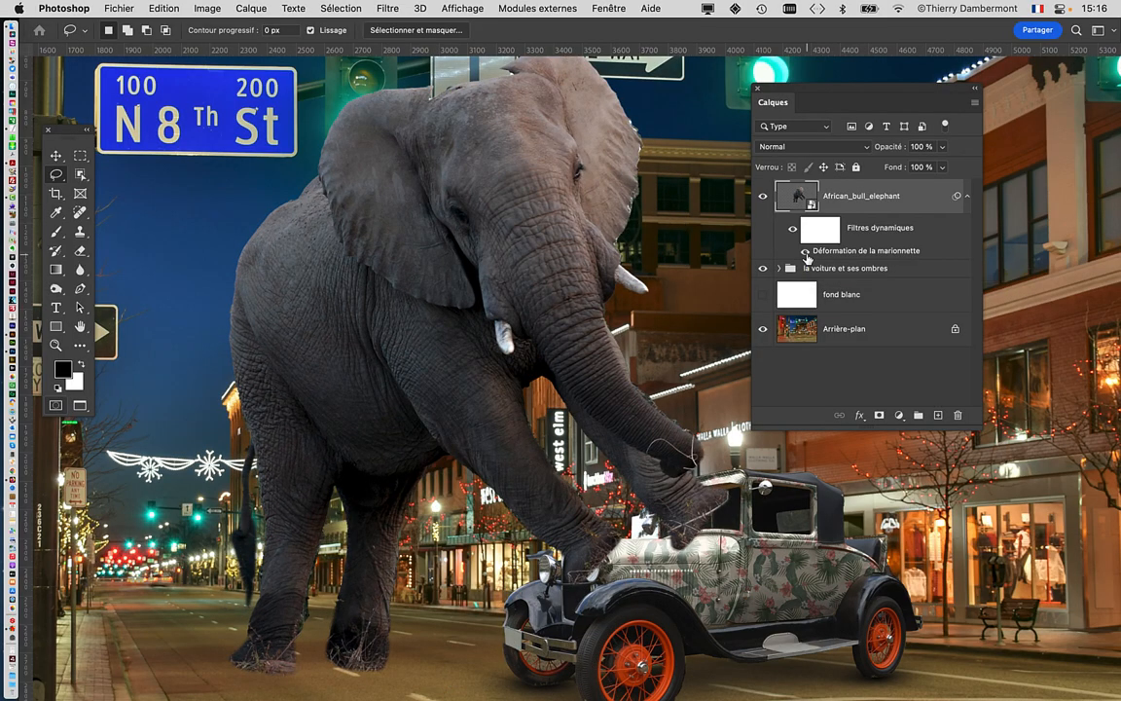
left_click(806, 253)
left_click(806, 251)
Reopen the elephant's Déformation de la marionnette filter and rotate and reposition the pins of both front feet against the car
double_click(865, 251)
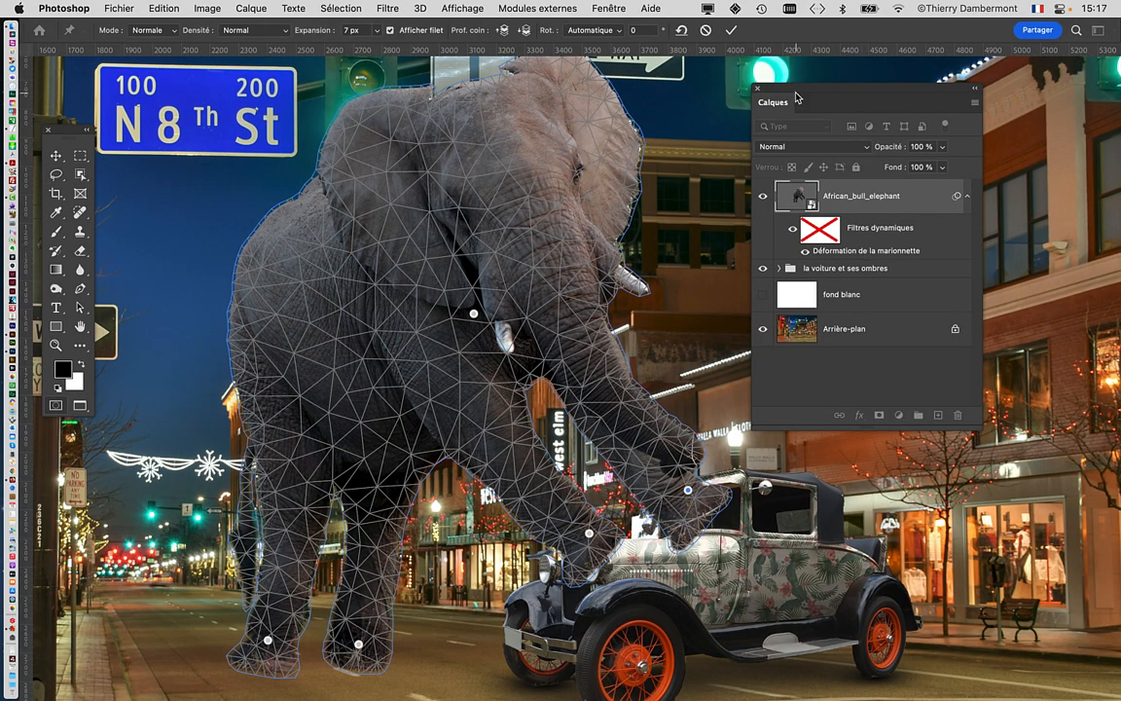
left_click_drag(796, 92, 856, 88)
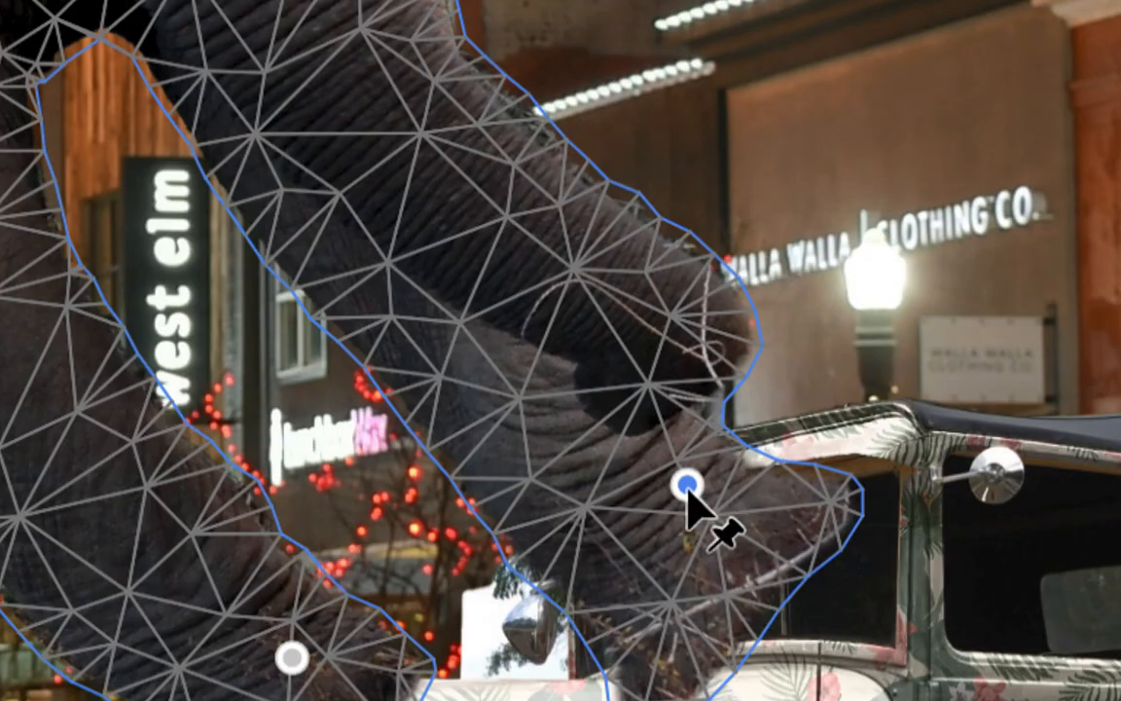
left_click_drag(687, 484, 678, 493)
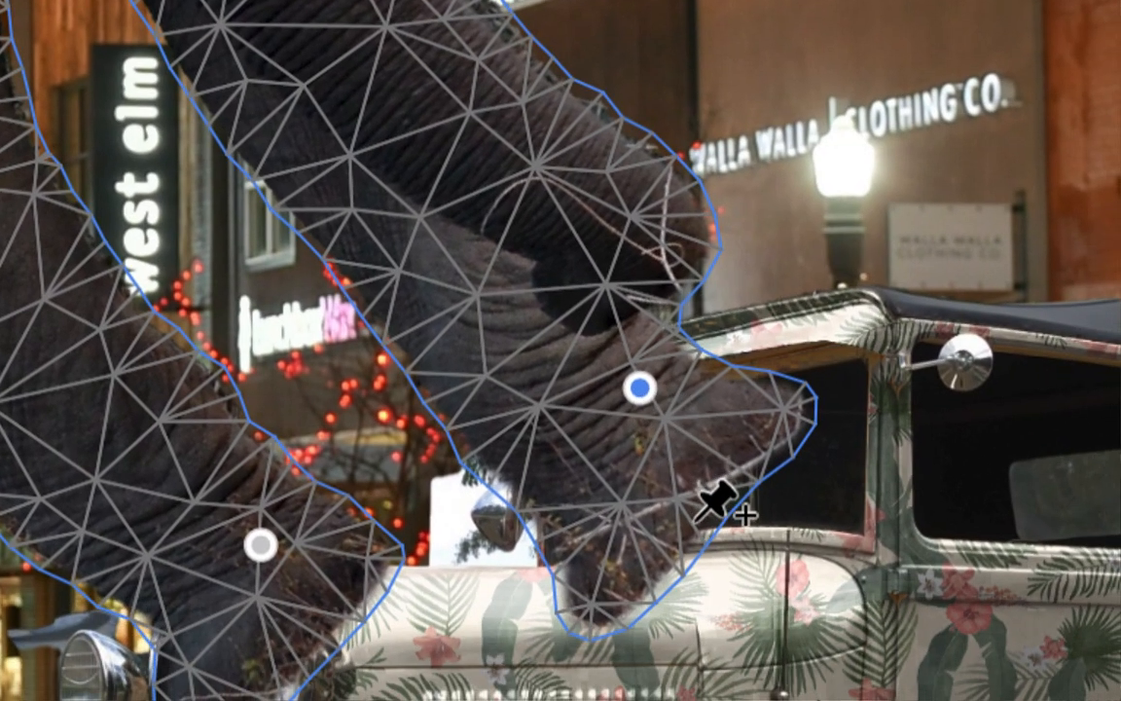
key("alt")
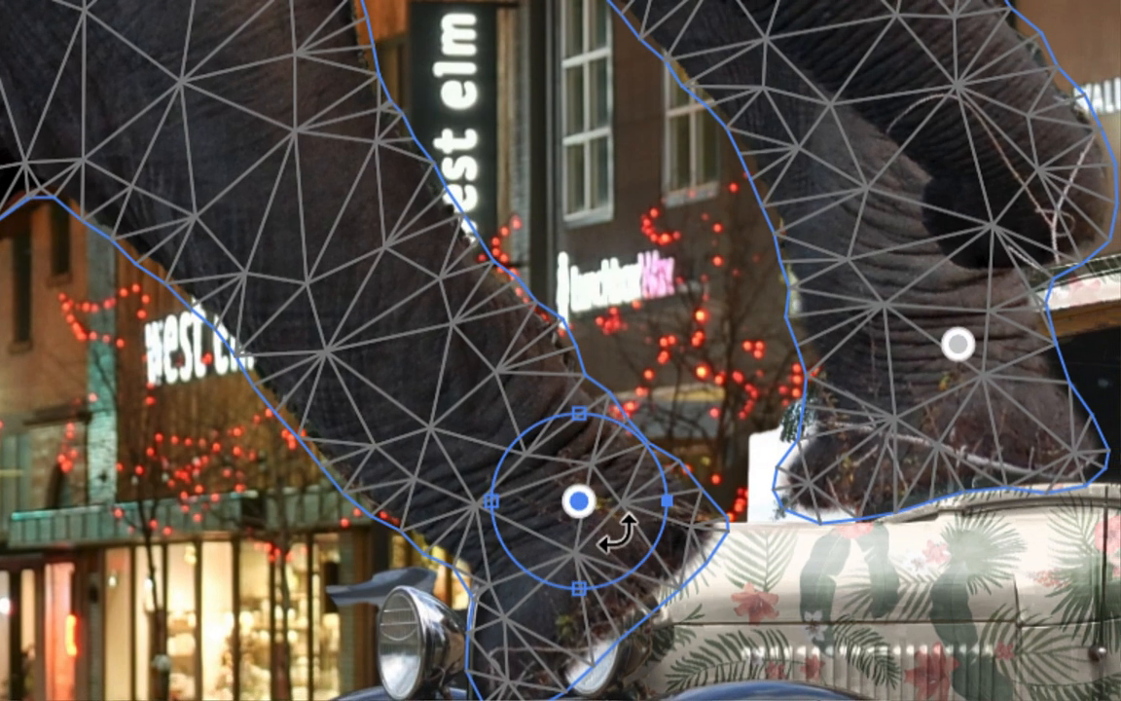
left_click_drag(644, 549, 609, 506)
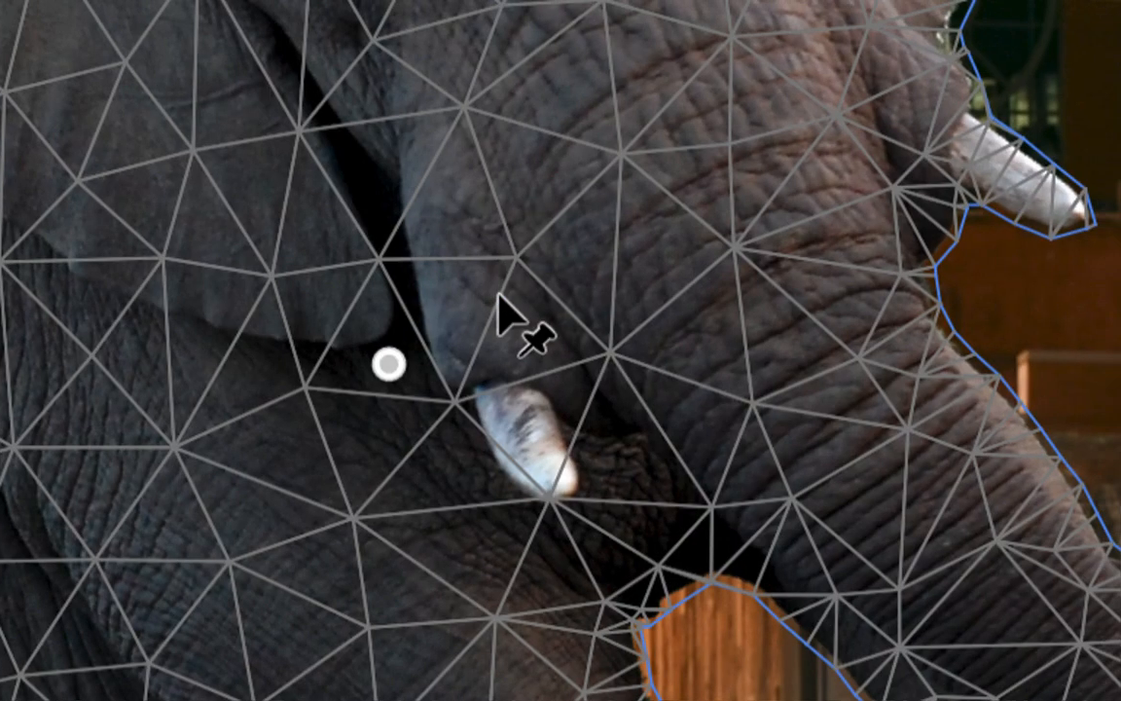
Place two trial warp pins just above the elephant's near tusk and delete them again
left_click(500, 296)
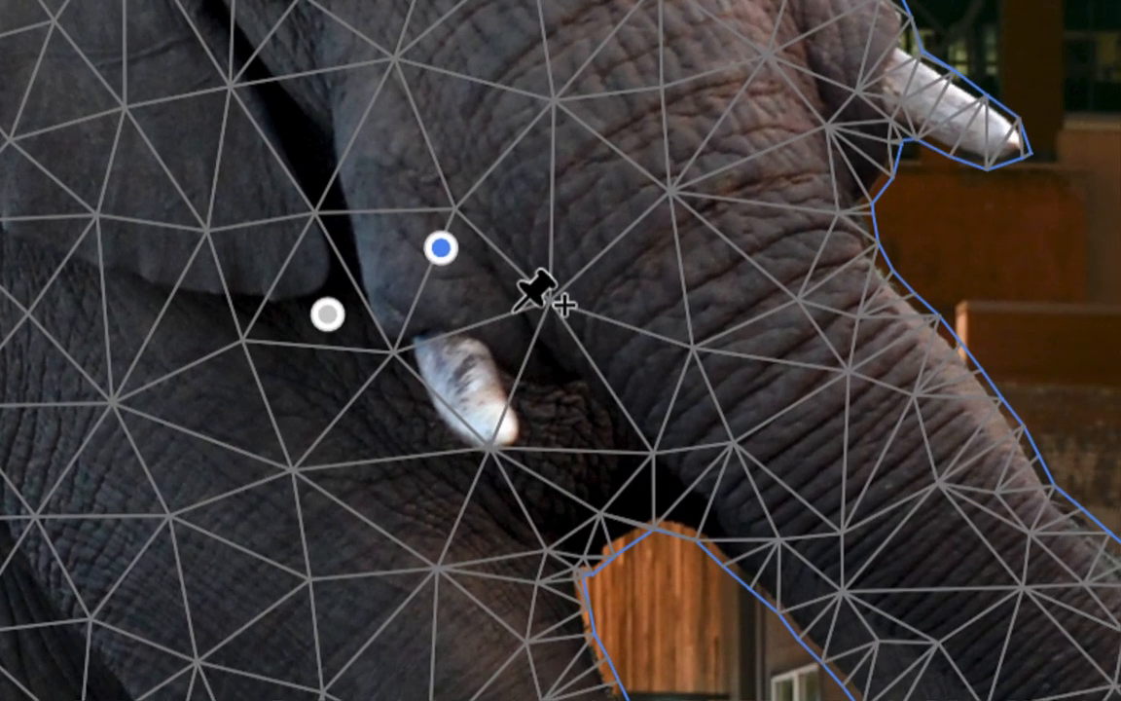
left_click(566, 337)
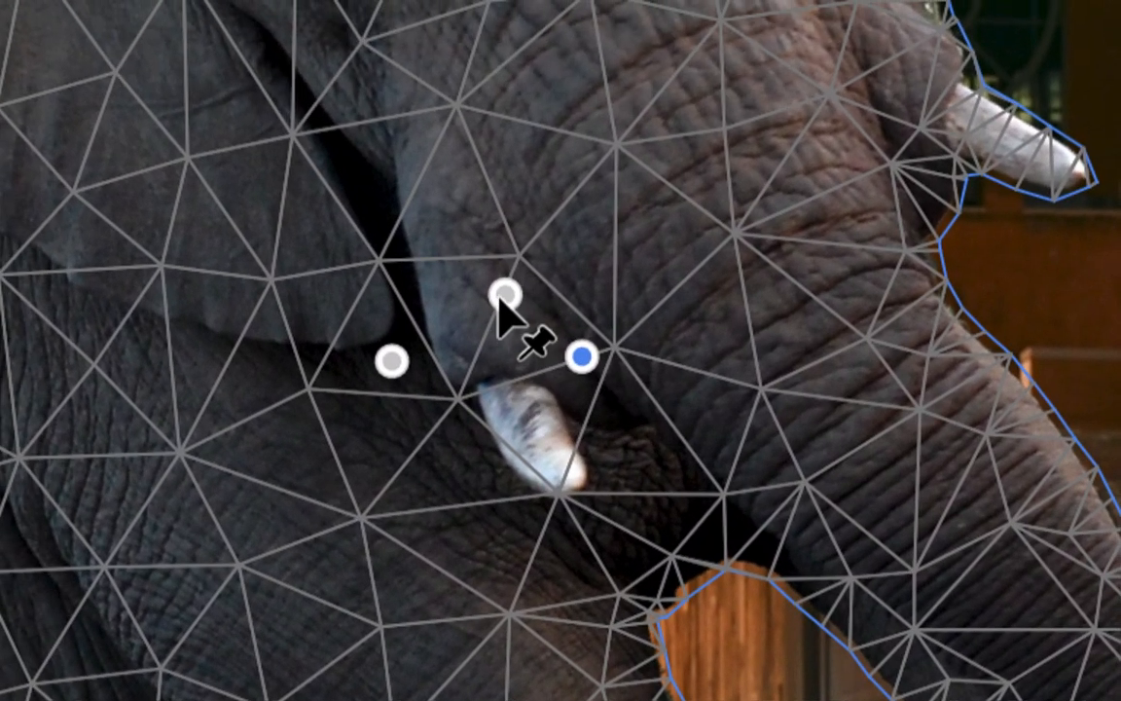
left_click(507, 289)
key("Delete")
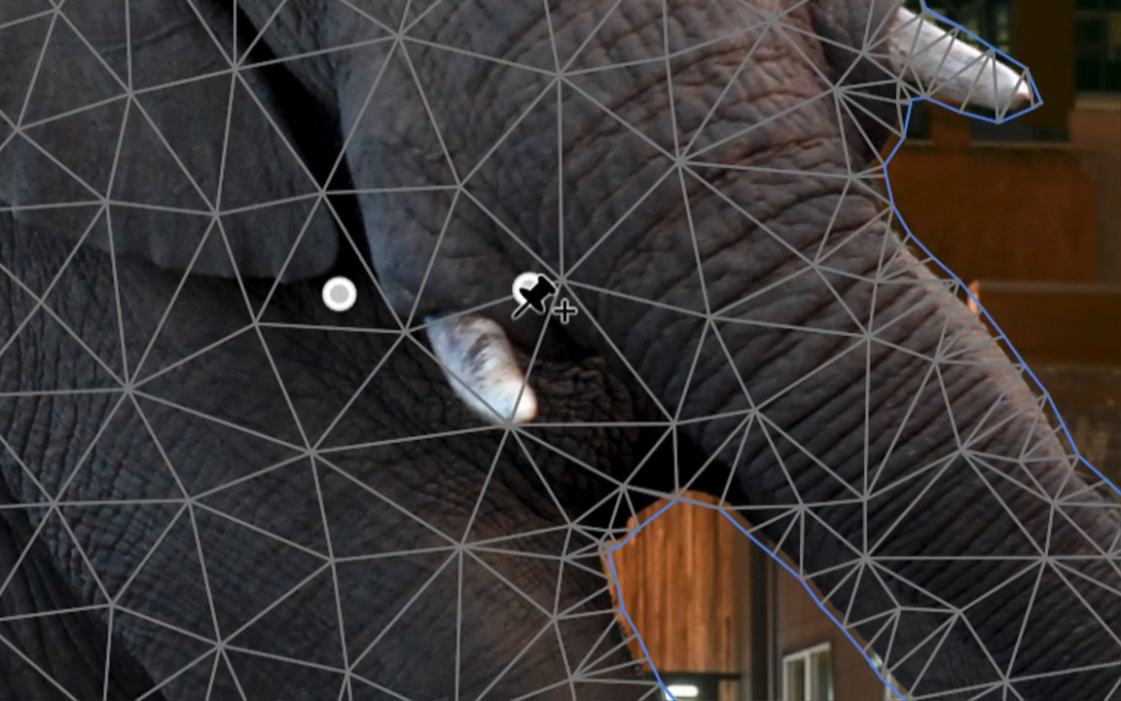
left_click(606, 295)
key("Delete")
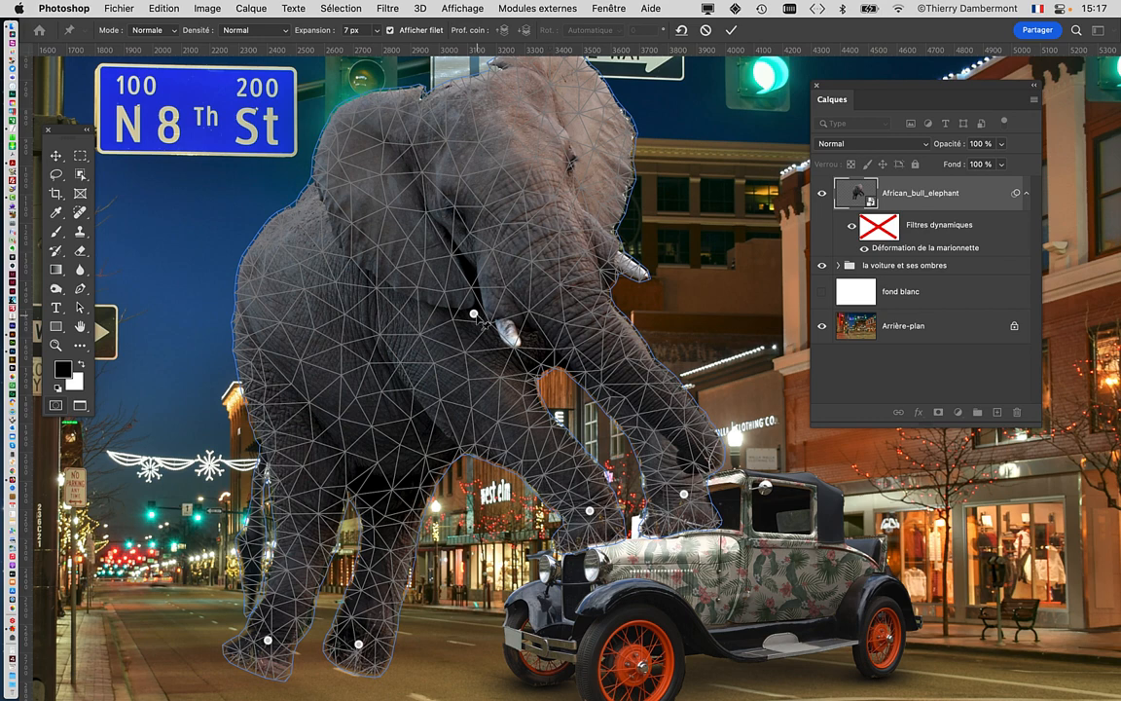
Nudge the pin beside the near tusk downward, and add and adjust a new pin on the elephant's hindquarters
left_click_drag(473, 313, 474, 320)
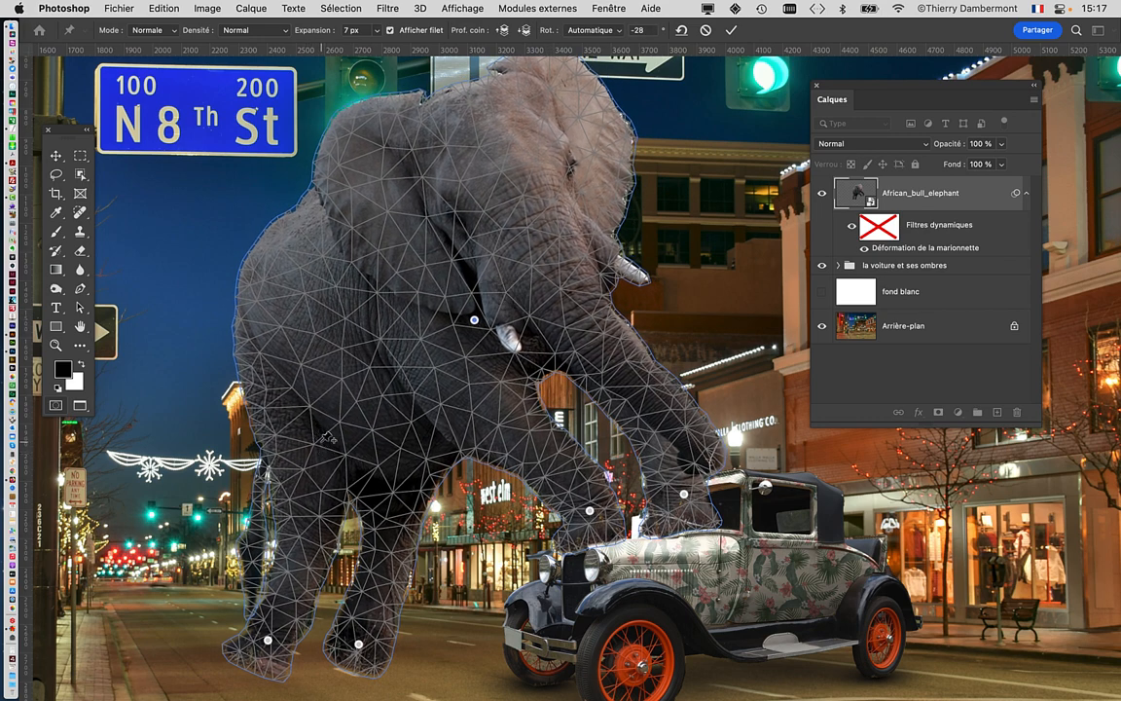
left_click(327, 441)
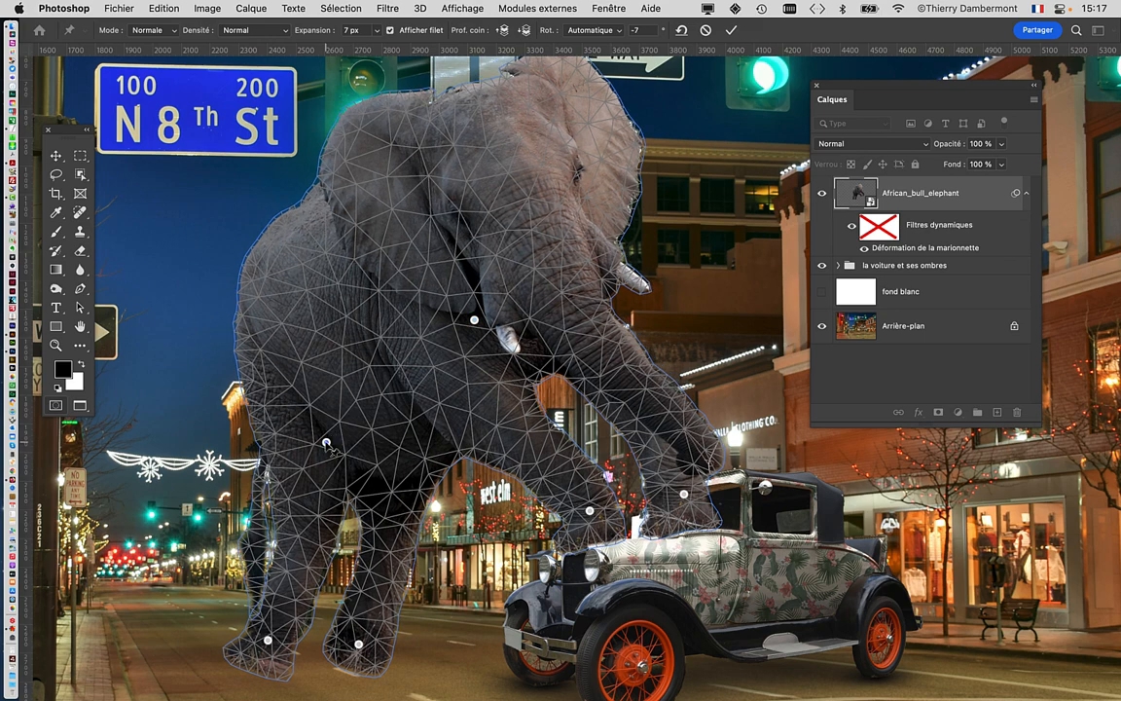
key("alt")
left_click_drag(327, 441, 315, 312)
Bring the elephant's two hind feet closer together on the road by repositioning their warp pins
scroll(282, 486, "up", 3)
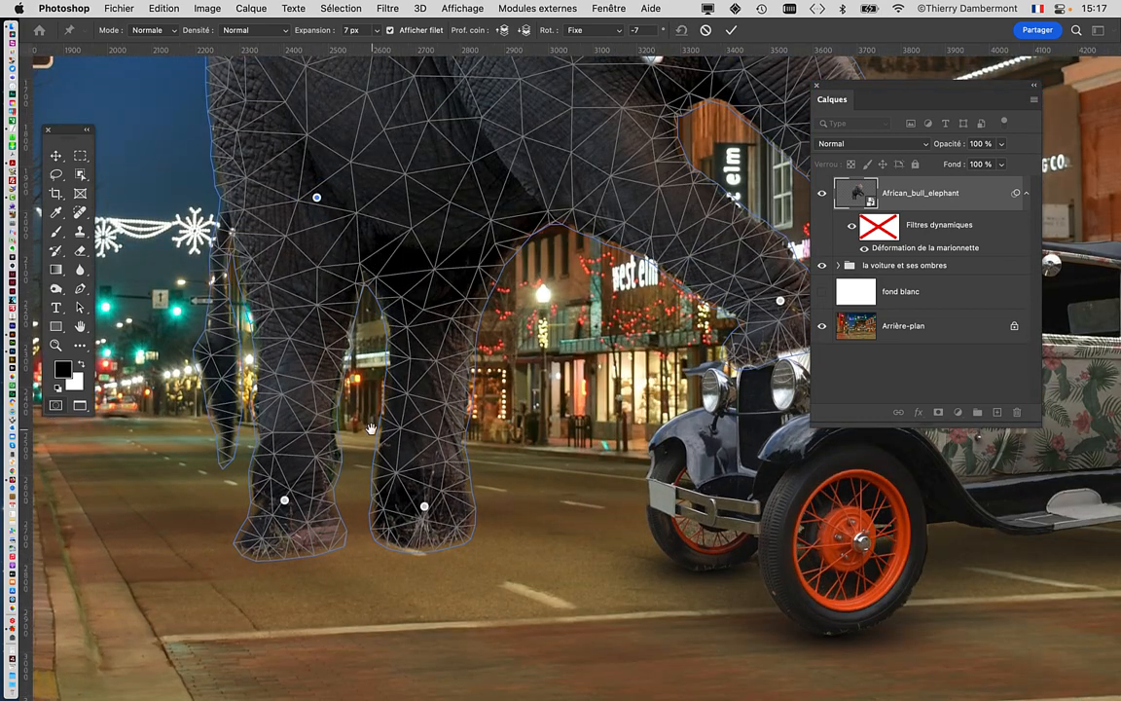
scroll(284, 499, "down", 5)
left_click_drag(304, 399, 339, 393)
left_click_drag(442, 402, 411, 422)
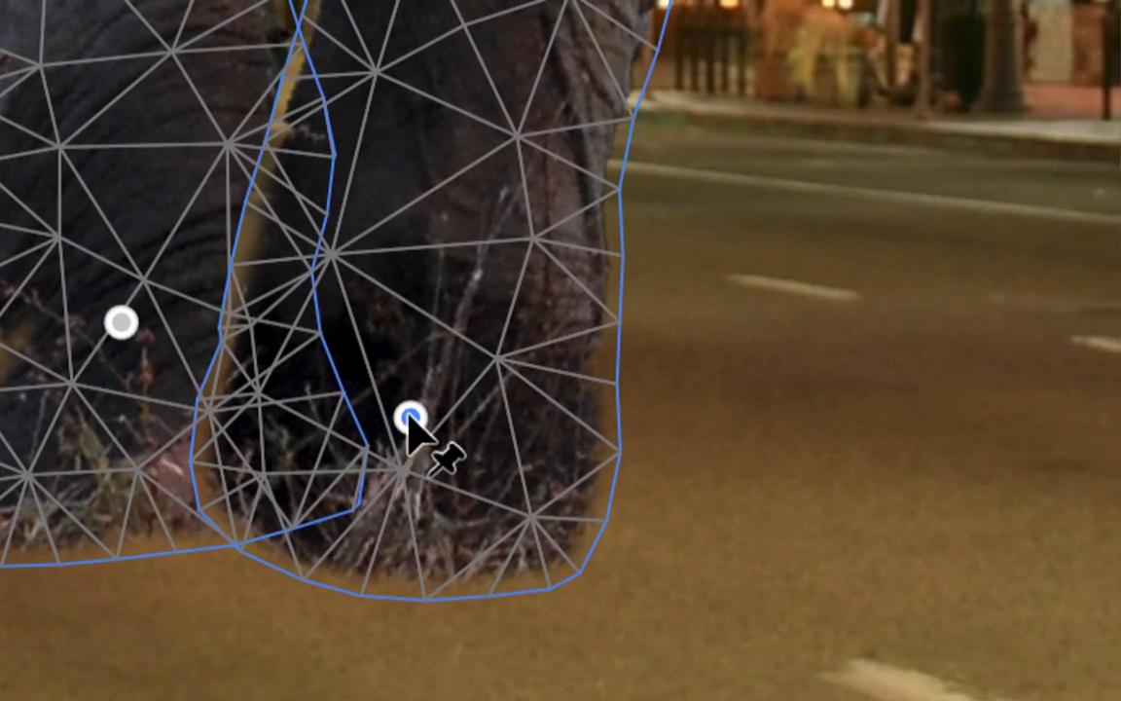
mouse_move(415, 434)
left_mouse_down()
mouse_move(552, 428)
mouse_move(424, 448)
mouse_move(409, 419)
left_mouse_up()
left_click_drag(113, 310, 150, 313)
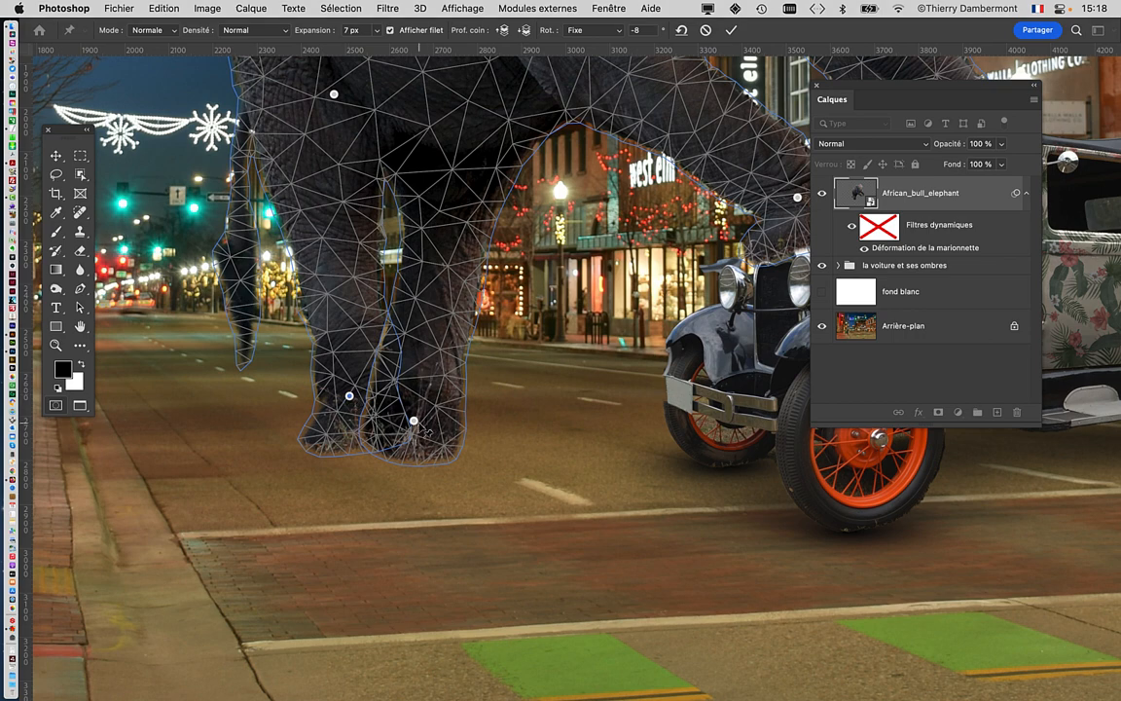
mouse_move(414, 421)
left_mouse_down()
mouse_move(431, 401)
mouse_move(434, 415)
mouse_move(423, 412)
left_mouse_up()
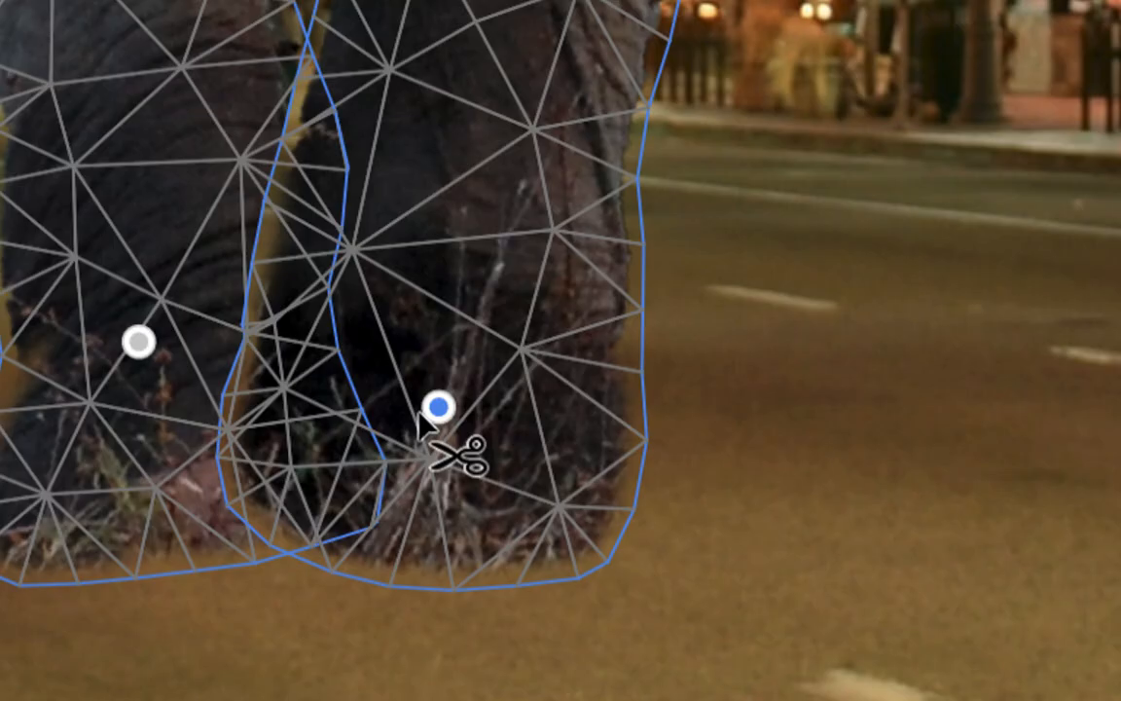
Rotate the warp pins of both hind feet slightly so the soles sit level, and nudge the far hind foot upward
mouse_move(420, 414)
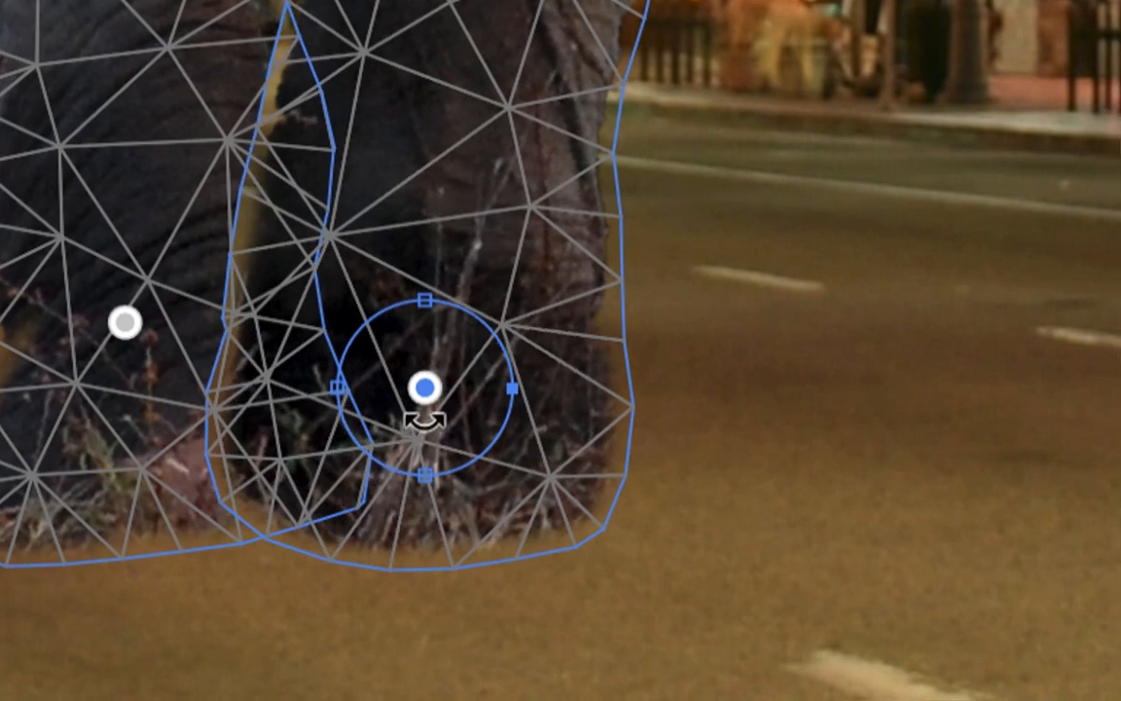
left_click_drag(420, 419, 425, 418)
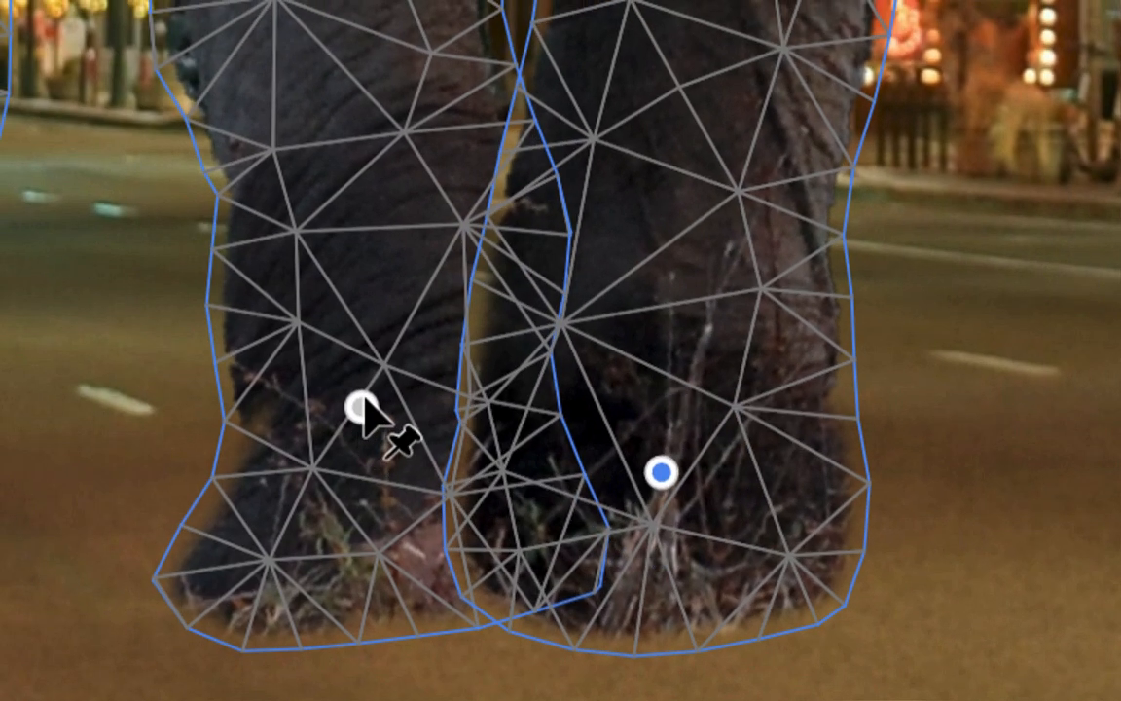
left_click(362, 408)
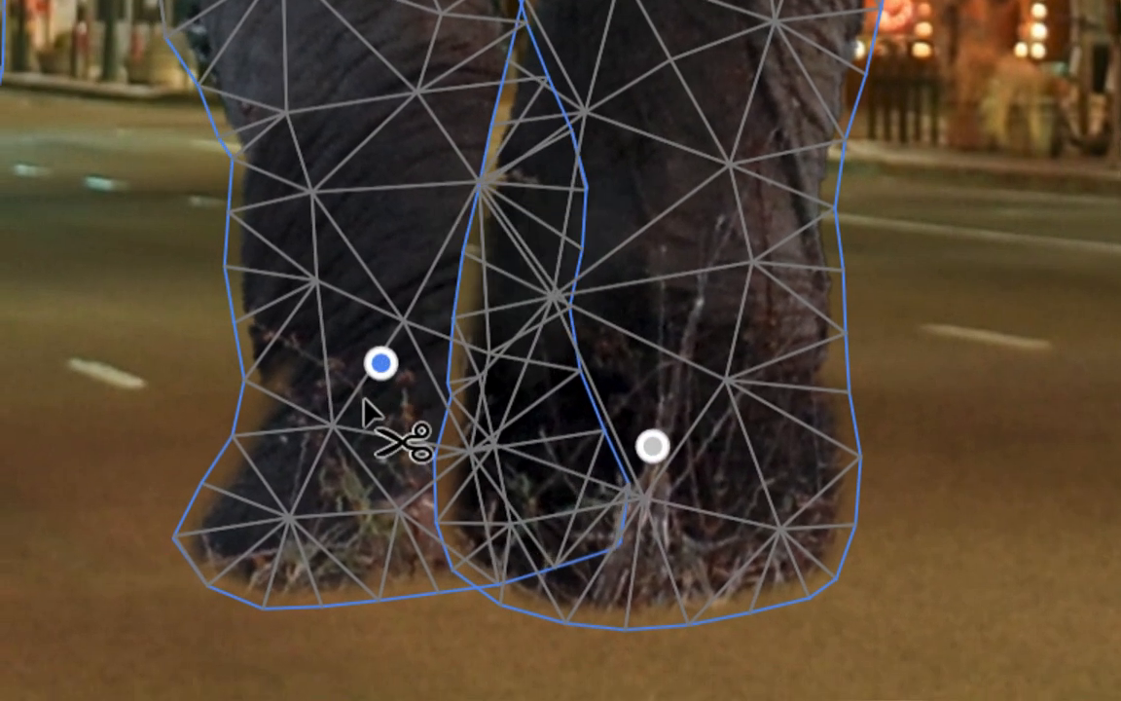
mouse_move(368, 407)
left_click_drag(368, 407, 368, 409)
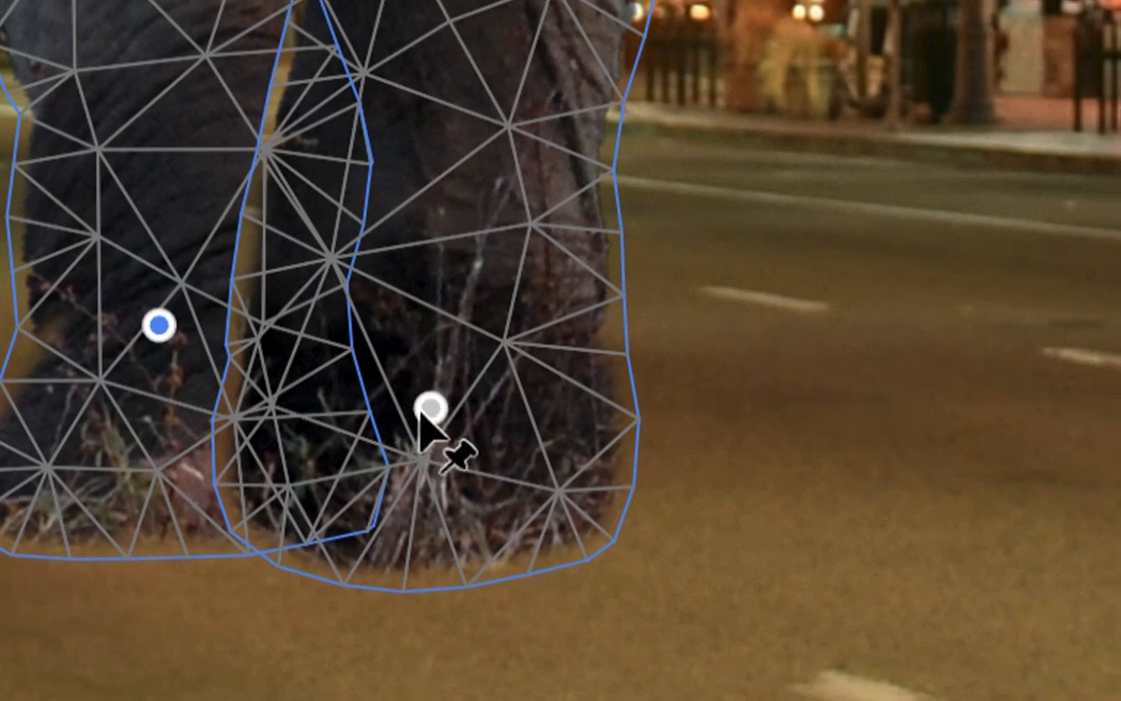
mouse_move(421, 411)
left_mouse_down()
mouse_move(490, 422)
mouse_move(395, 413)
mouse_move(517, 416)
mouse_move(451, 430)
mouse_move(423, 402)
left_mouse_up()
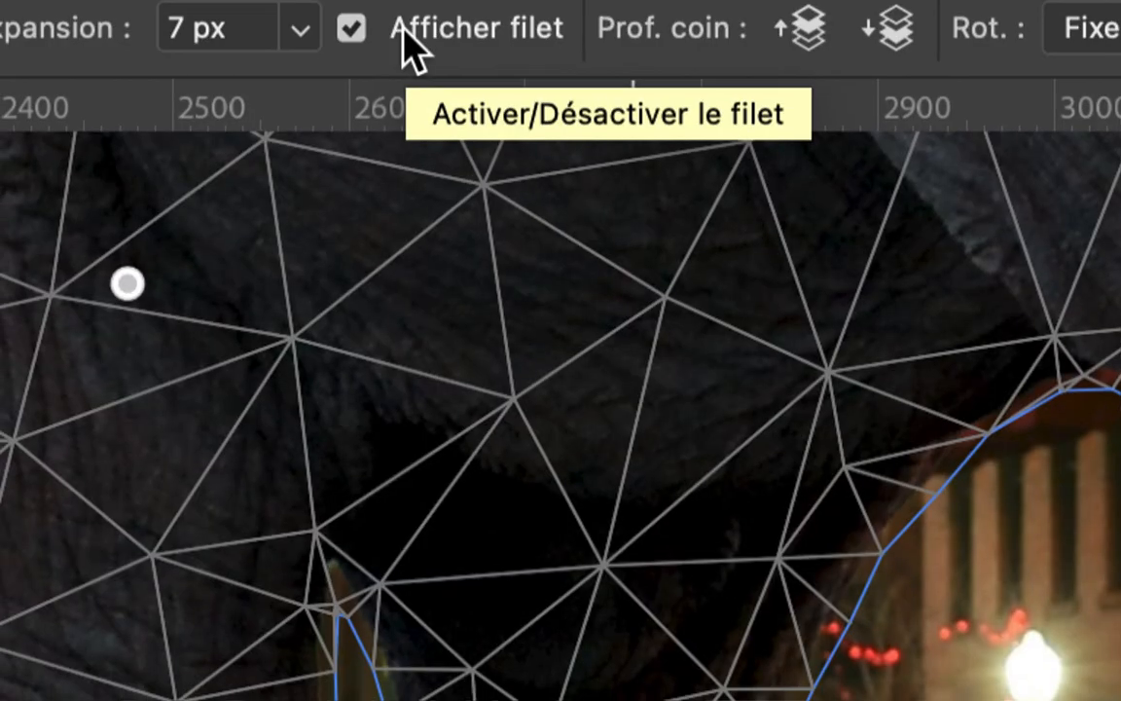
Hide the warp mesh, adjust the far hind foot's pin and lower its depth so it passes behind the near leg
left_click(397, 39)
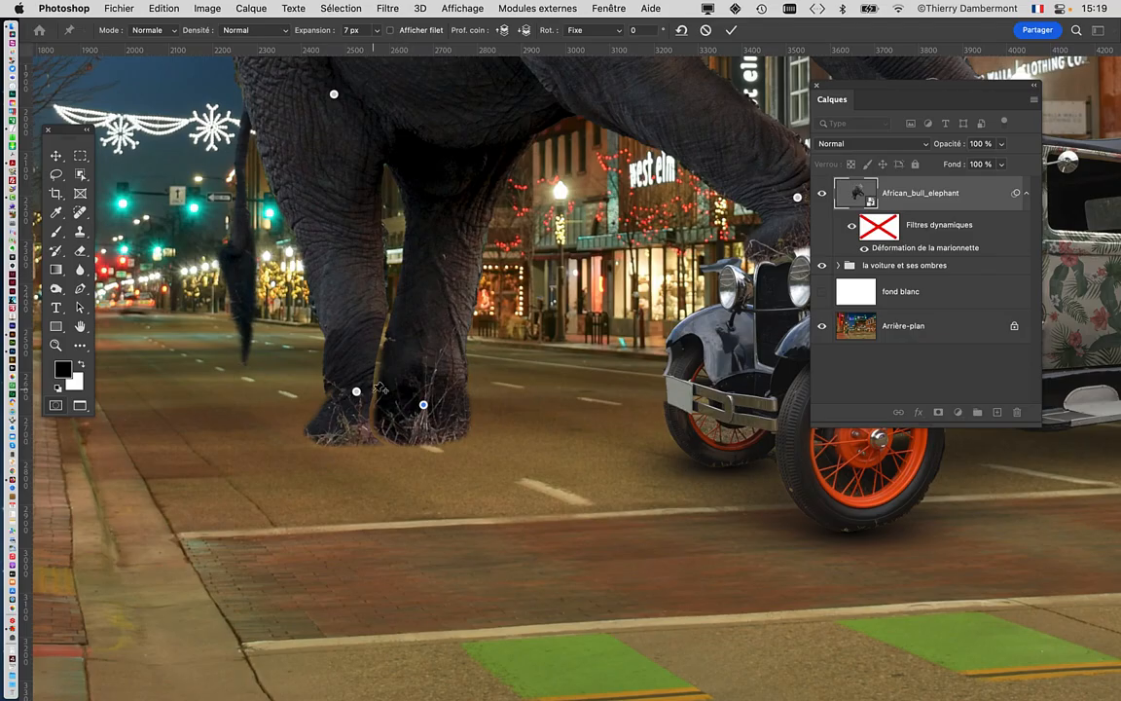
scroll(372, 398, "up", 3)
mouse_move(467, 411)
left_mouse_down()
mouse_move(596, 408)
mouse_move(462, 416)
left_mouse_up()
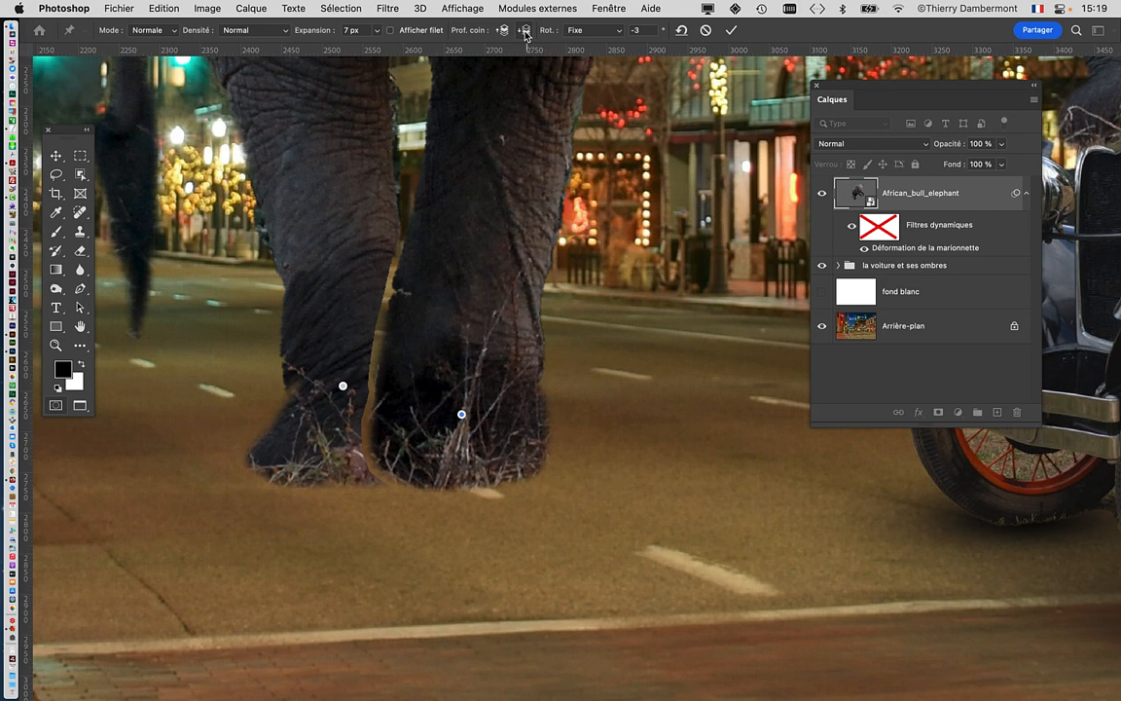
left_click(524, 33)
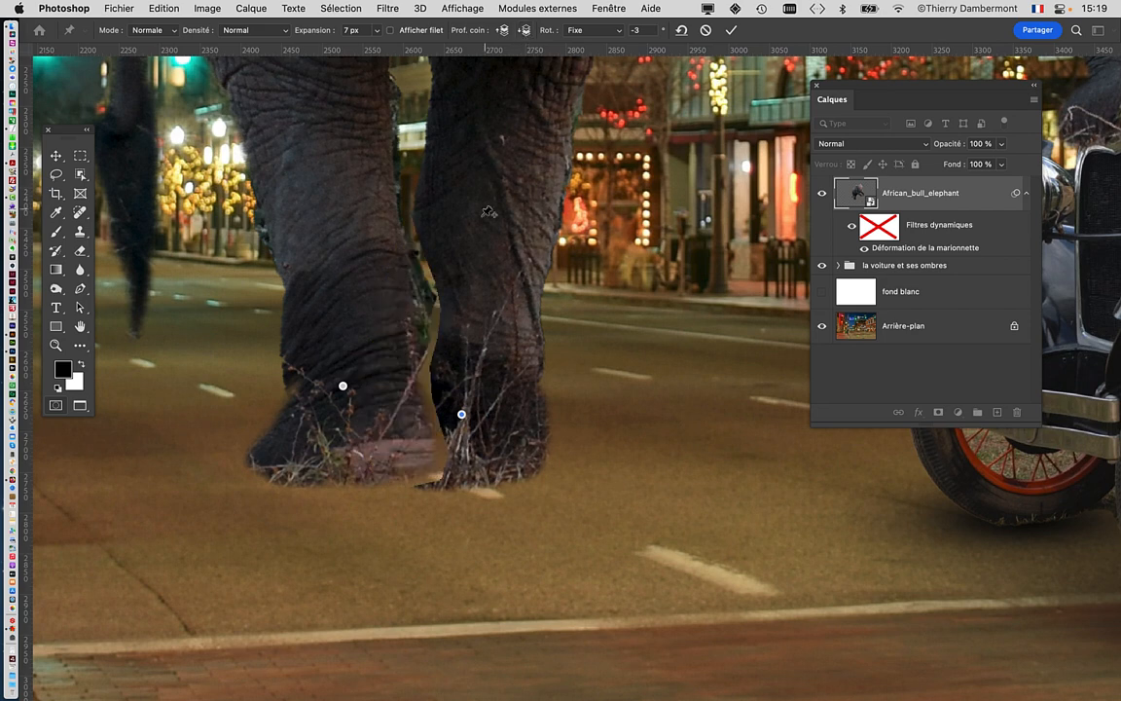
Move the near hind foot's pin down toward the far foot, check where the legs overlap and apply the warp
left_click(343, 387)
left_click_drag(344, 386, 369, 407)
scroll(370, 407, "down", 5)
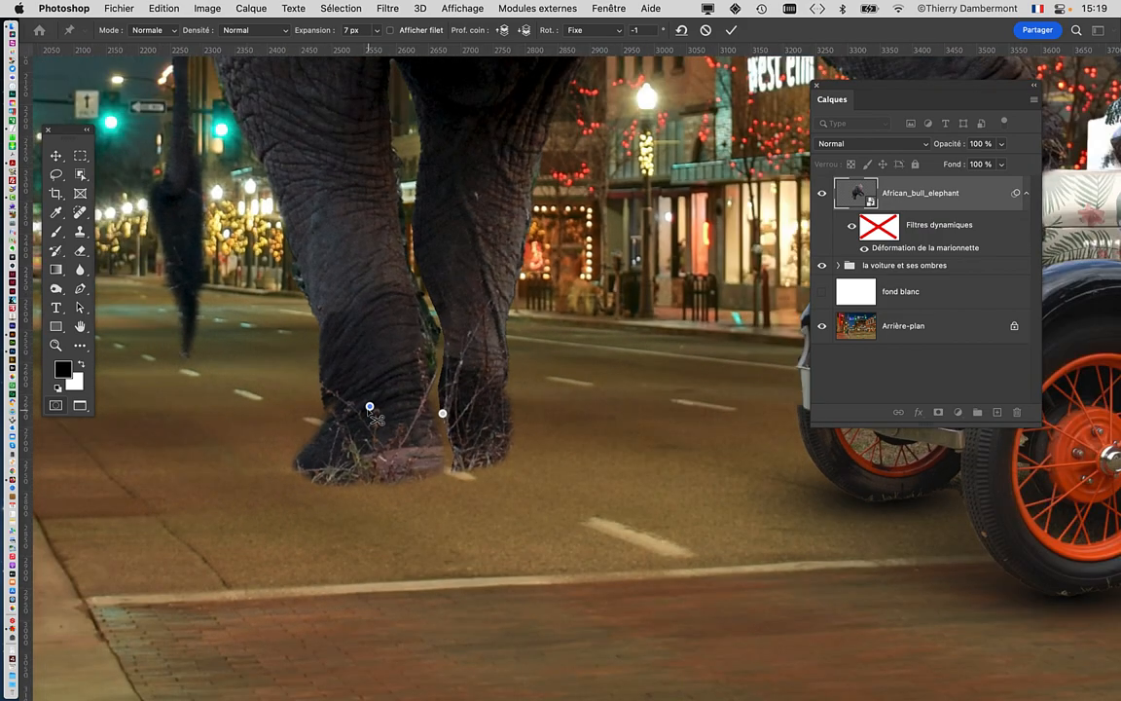
scroll(369, 407, "down", 3)
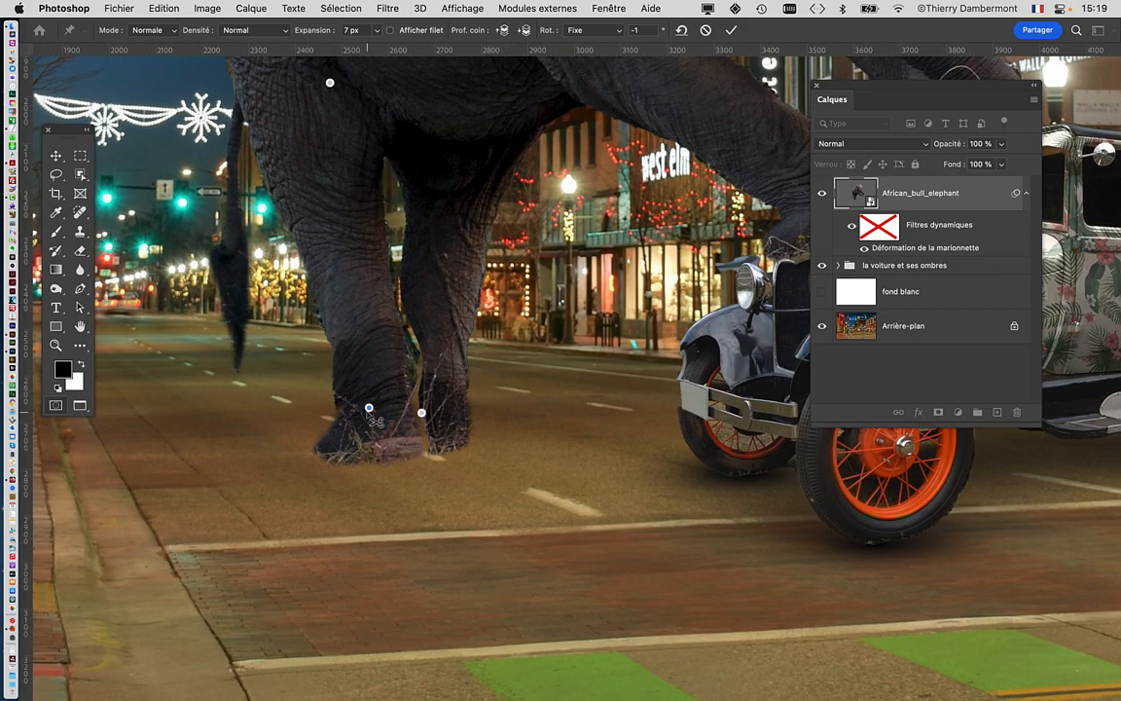
mouse_move(370, 408)
left_mouse_down()
mouse_move(369, 399)
mouse_move(365, 411)
mouse_move(386, 422)
left_mouse_up()
scroll(367, 406, "down", 3)
left_click_drag(558, 459, 363, 619)
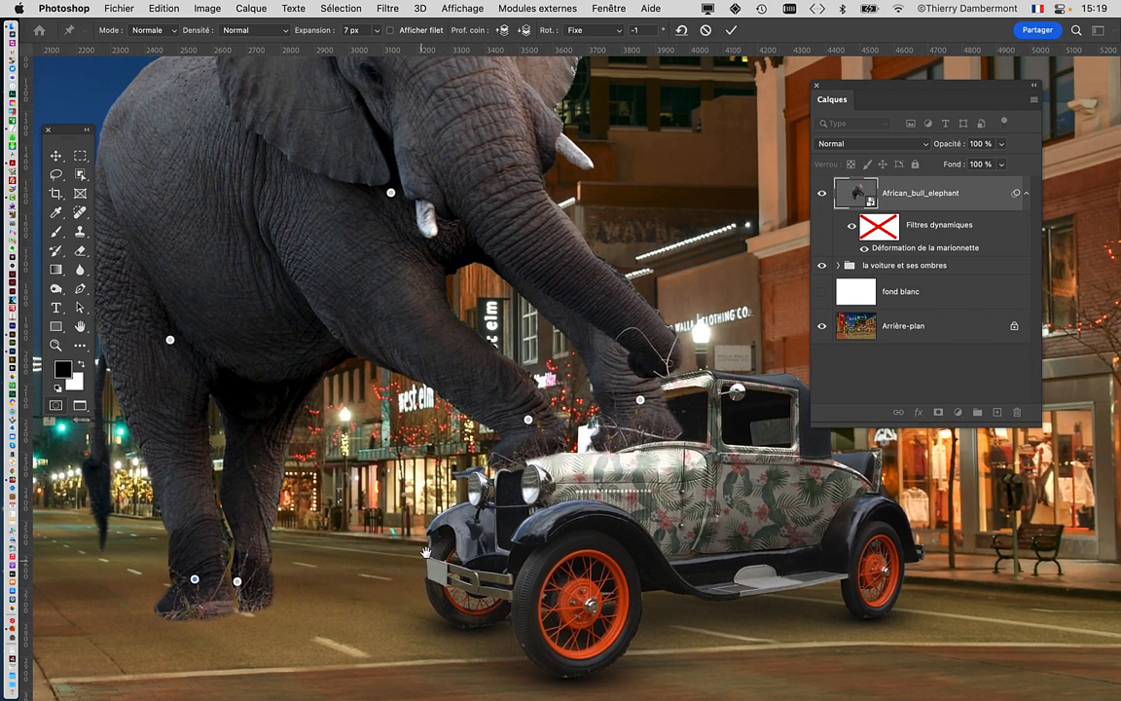
scroll(219, 561, "up", 10)
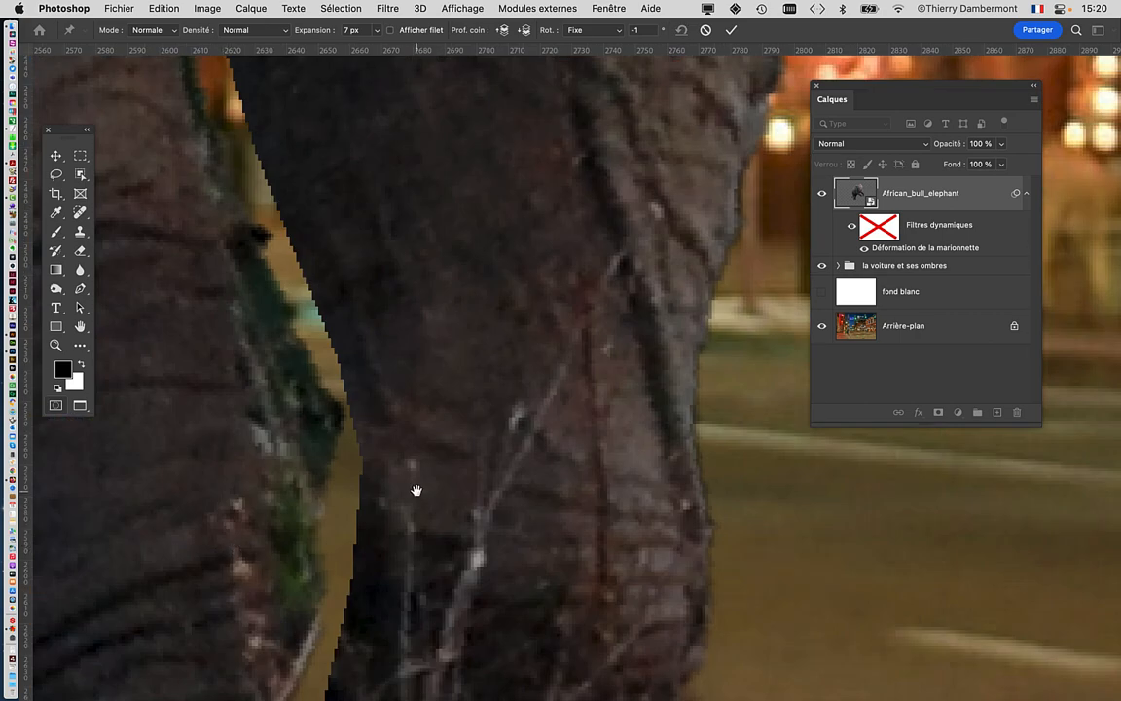
scroll(416, 490, "down", 5)
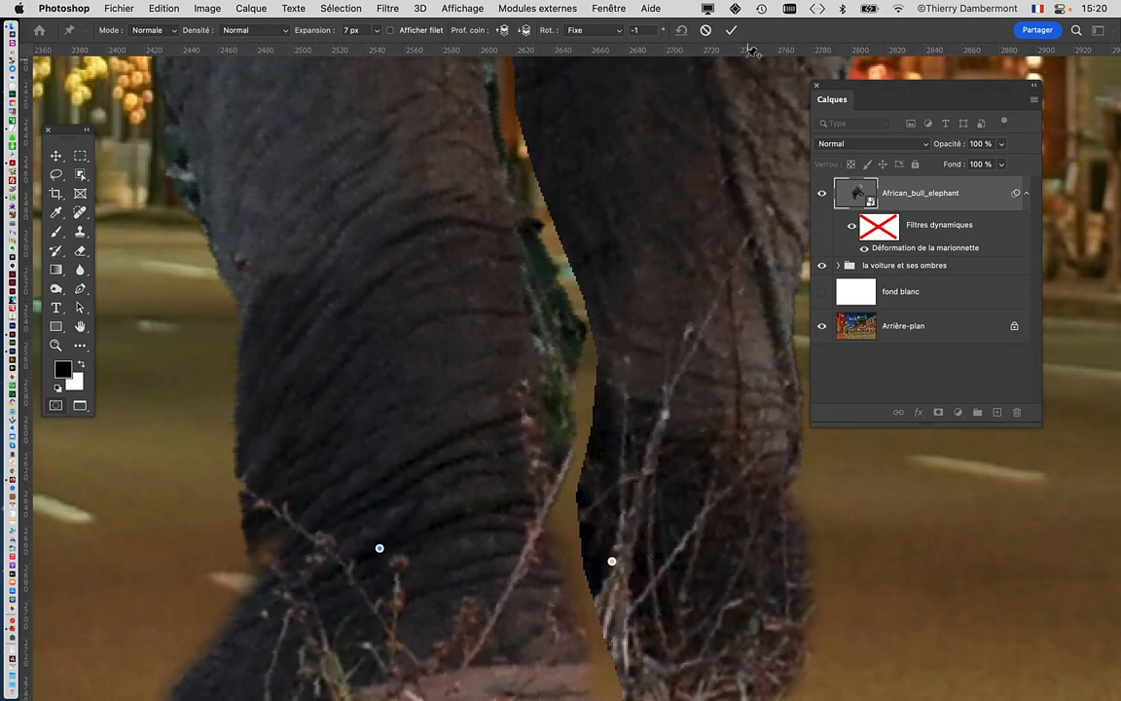
left_click(732, 30)
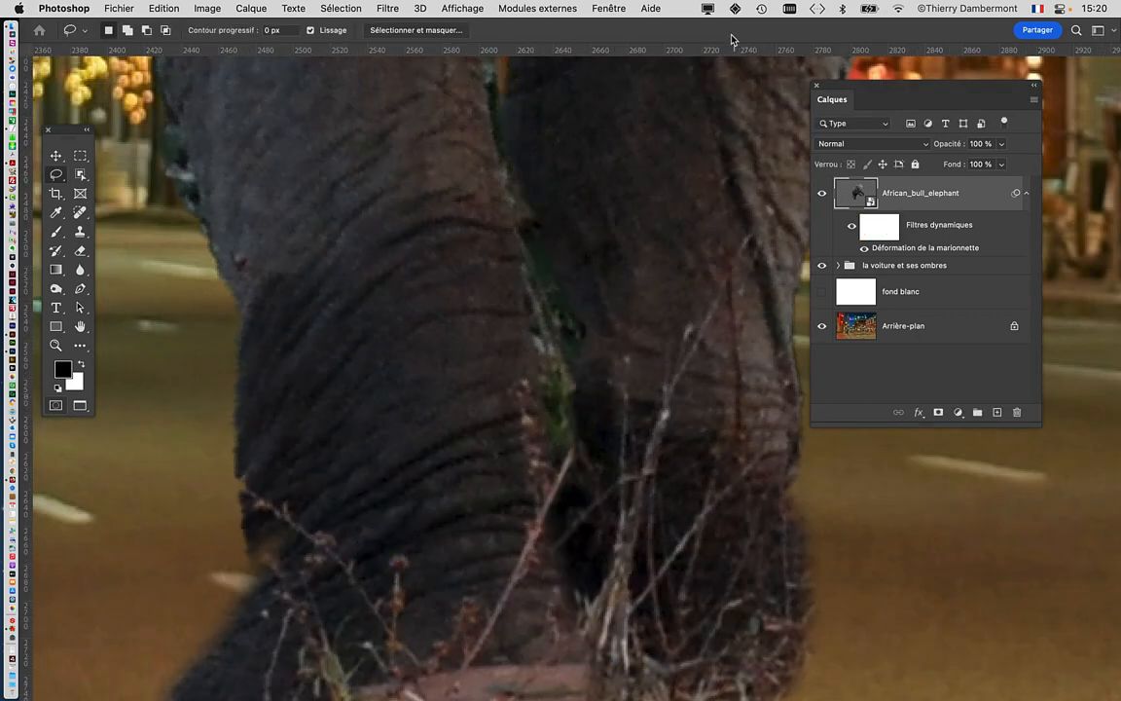
Examine the warped elephant from its hind feet out to the whole street scene with the car
scroll(696, 238, "down", 8)
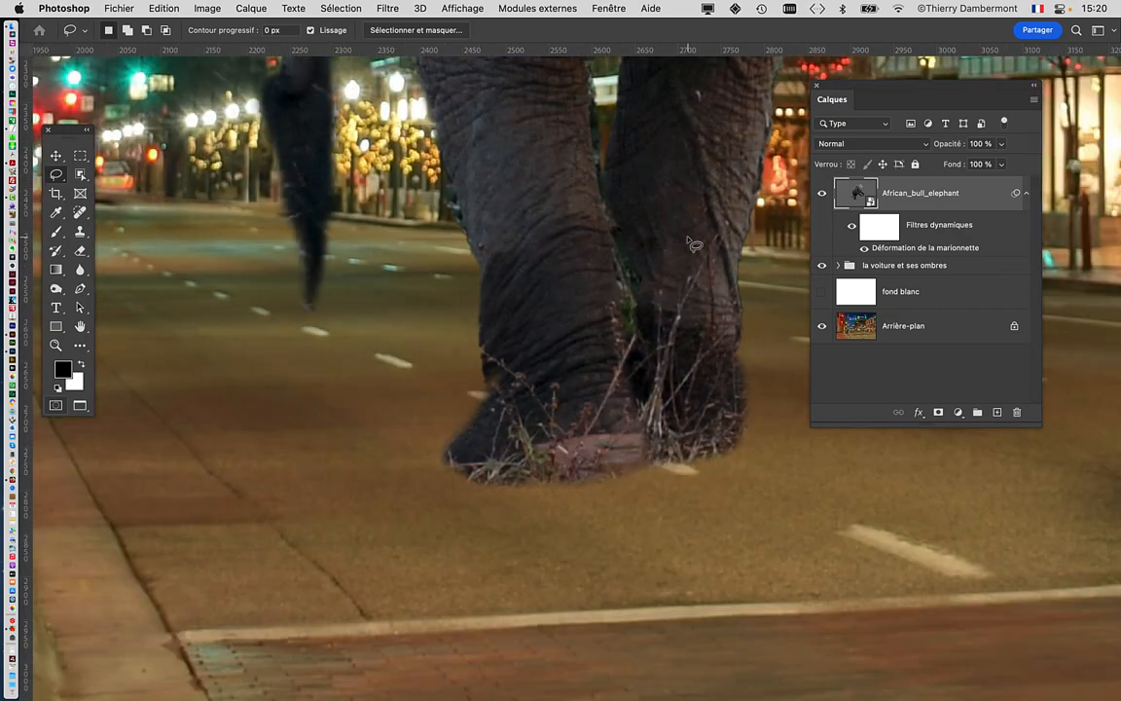
scroll(688, 240, "down", 4)
left_click_drag(666, 282, 475, 431)
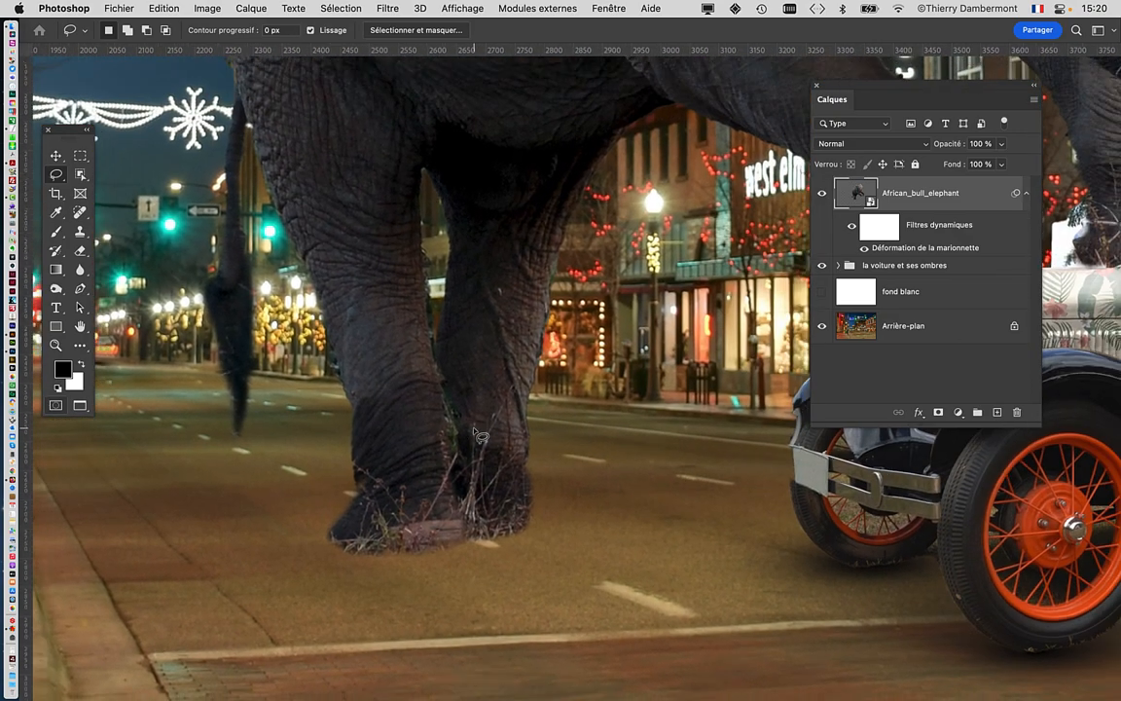
scroll(480, 435, "down", 6)
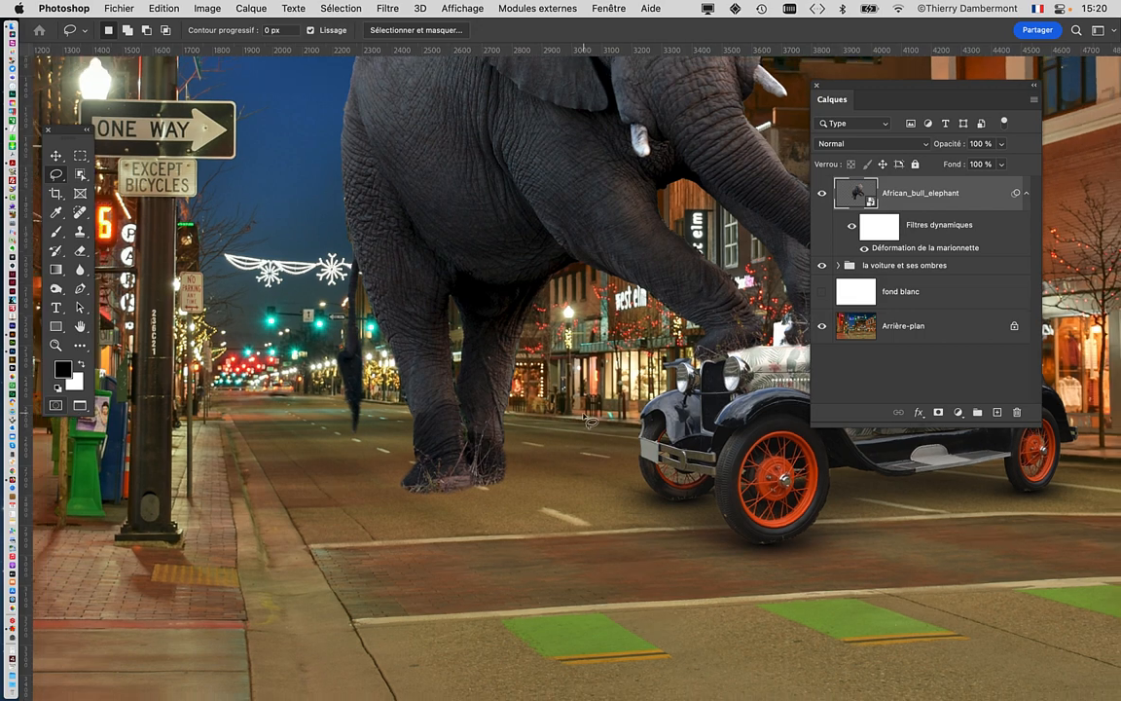
scroll(590, 421, "down", 3)
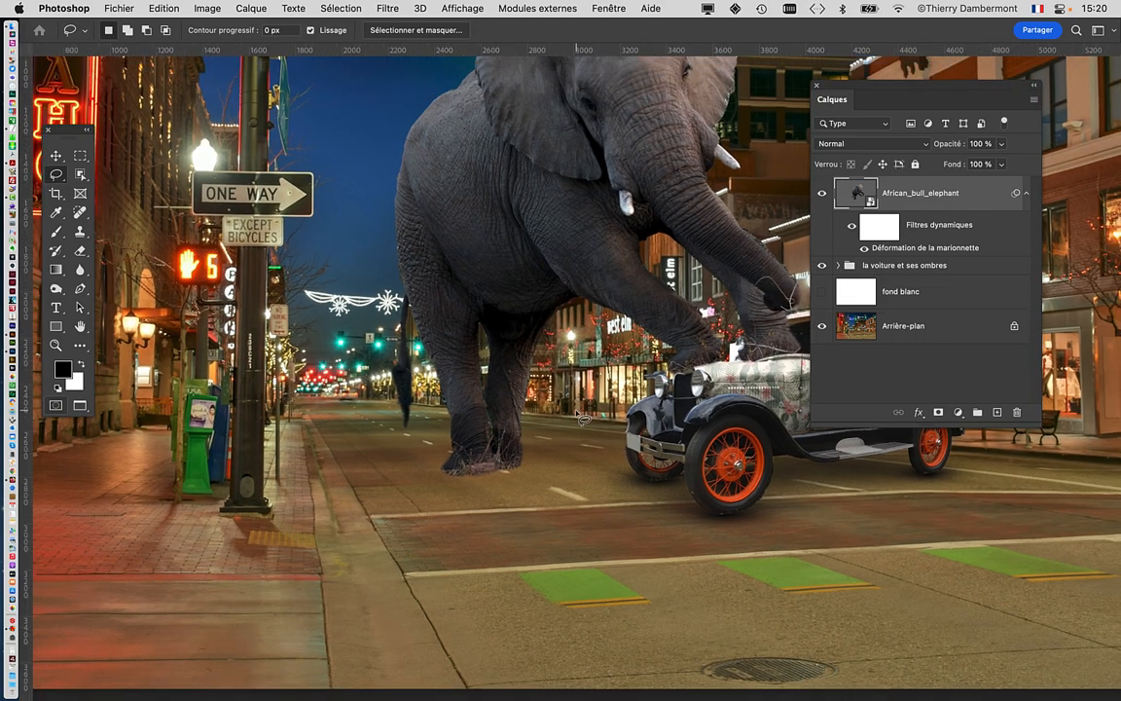
scroll(582, 419, "down", 2)
left_click_drag(534, 335, 456, 401)
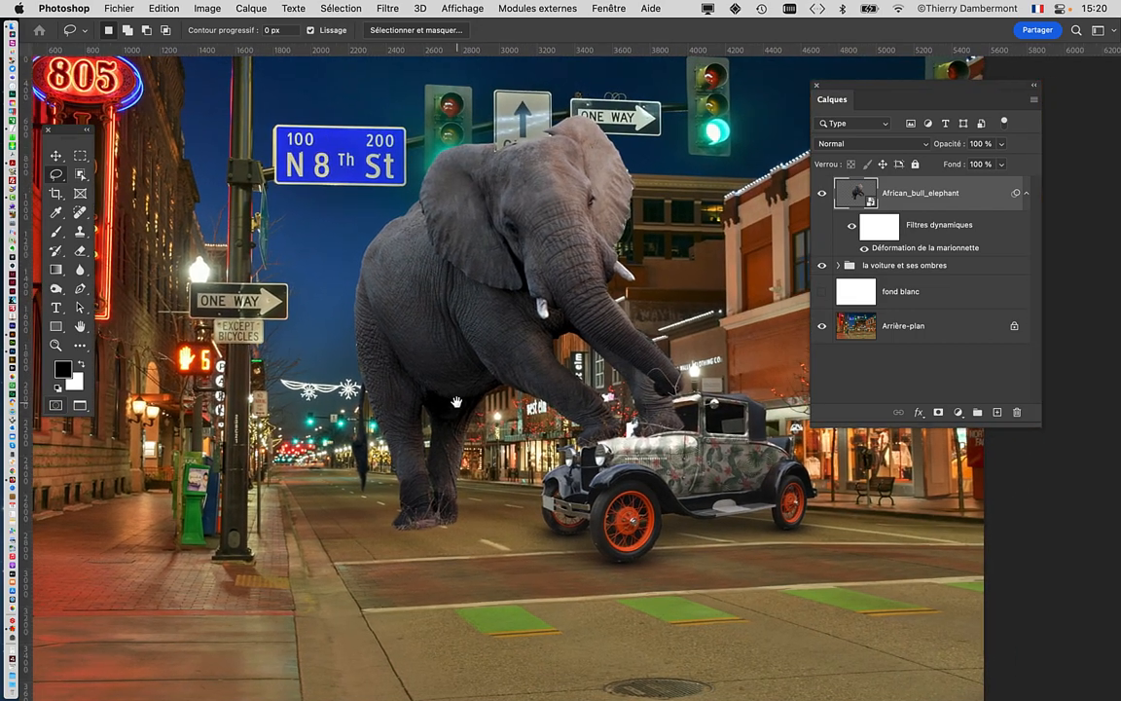